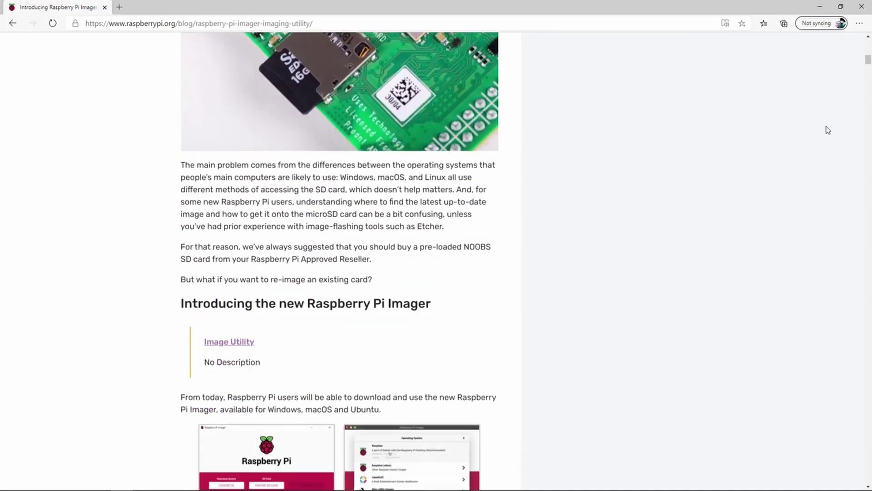
scroll(828, 130, "down", 3)
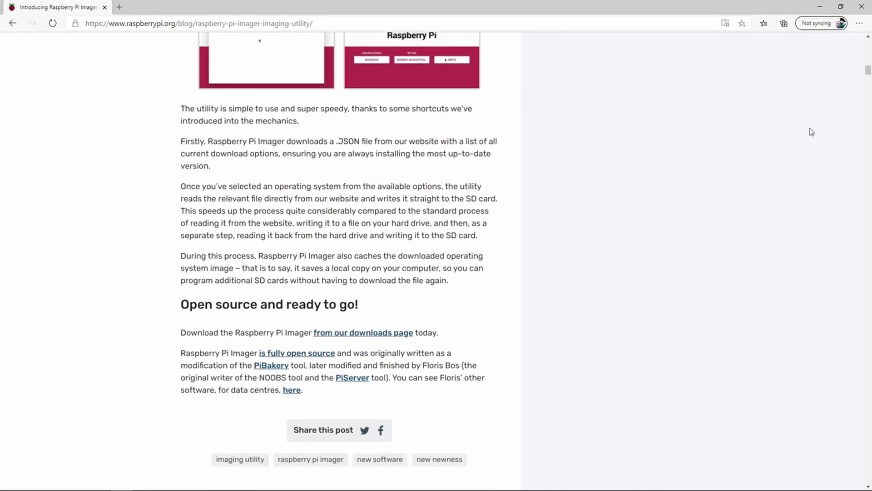
Select the raspberrypi.org/software page address in Edge
scroll(811, 132, "up", 2)
scroll(812, 132, "up", 20)
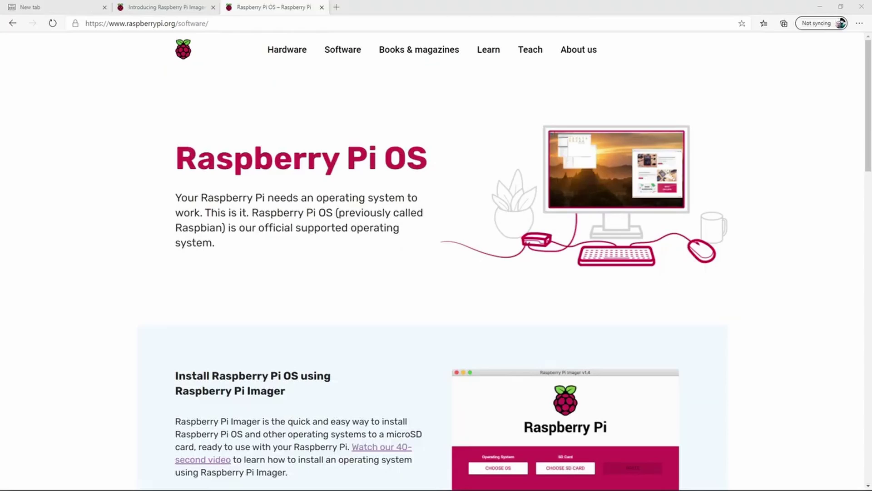
left_click_drag(209, 23, 86, 23)
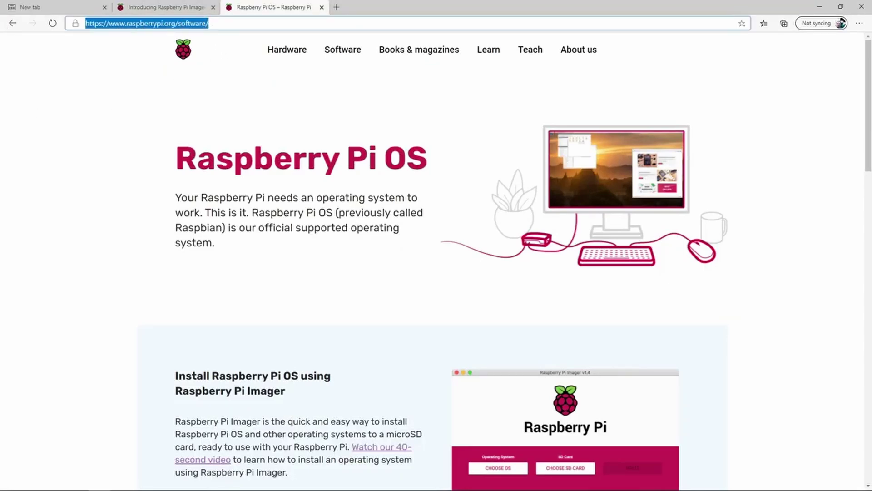
left_click(149, 121)
Scroll to the Raspberry Pi Imager install section and highlight its terminal install instruction
scroll(146, 121, "down", 7)
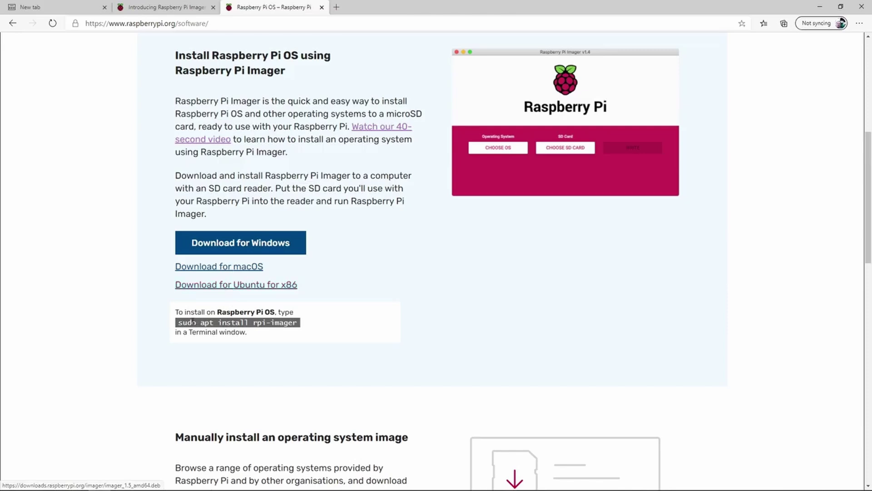
left_click_drag(175, 311, 271, 341)
left_click(271, 342)
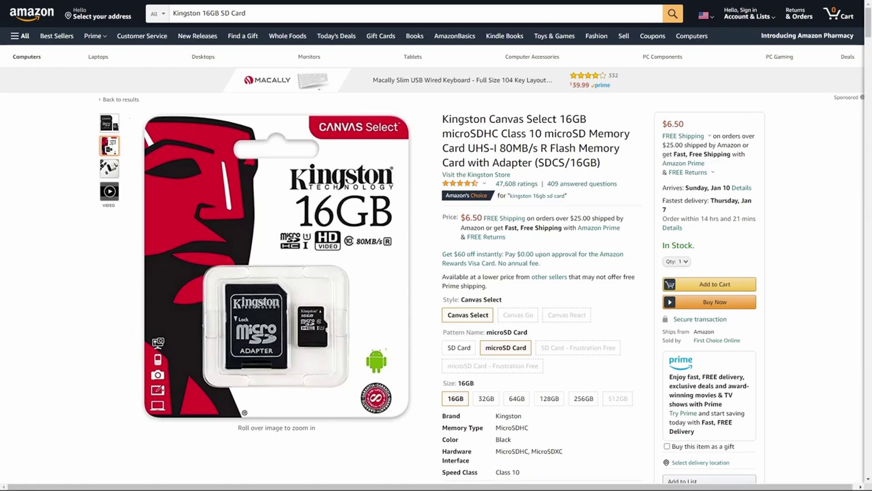
Look over the product images on the Kingston USB 3.0 multi-card reader listing
mouse_move(101, 121)
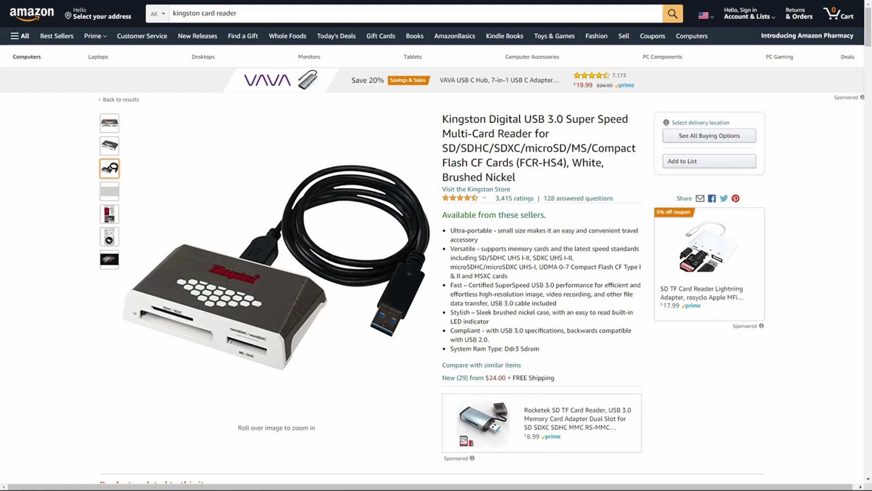
mouse_move(105, 216)
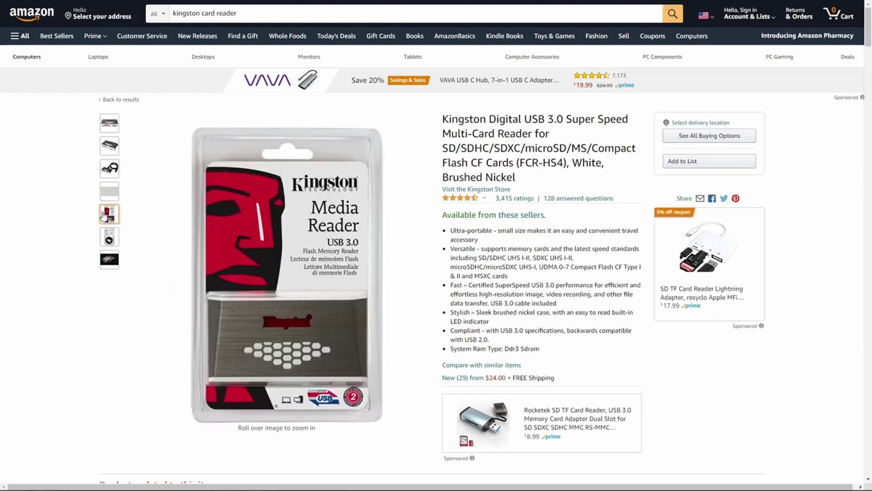
mouse_move(102, 267)
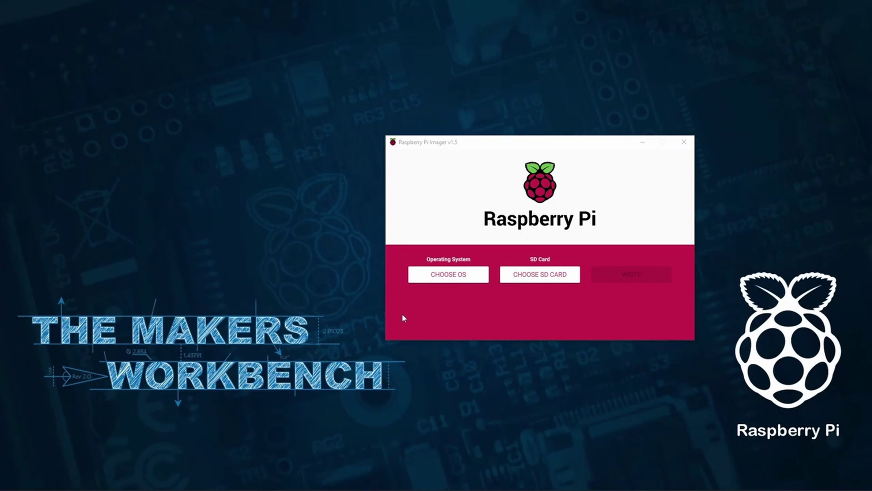
Erase the FCR-HS3 -1 USB Device card to FAT32 using the Erase option, confirming the wipe
left_click(448, 274)
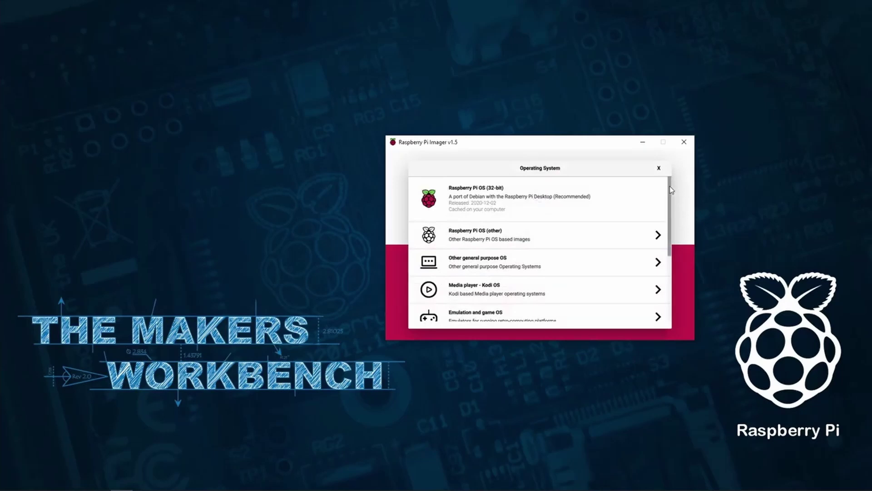
left_click_drag(670, 189, 684, 252)
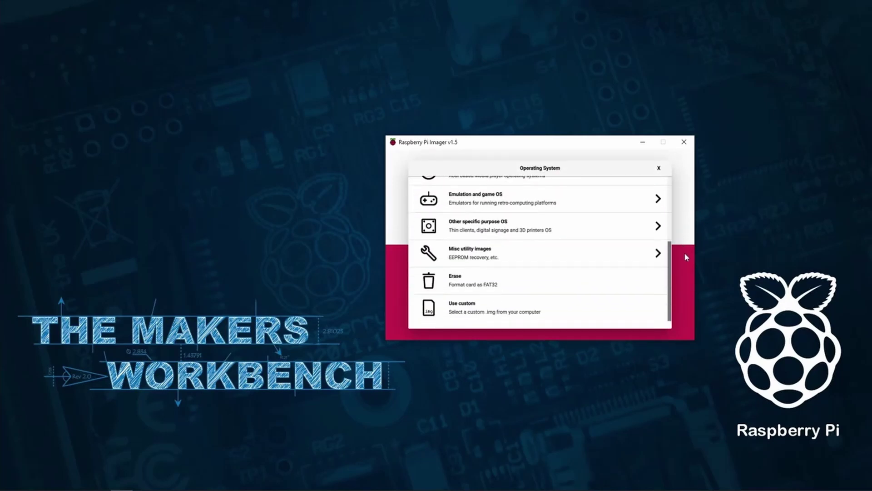
left_click(486, 280)
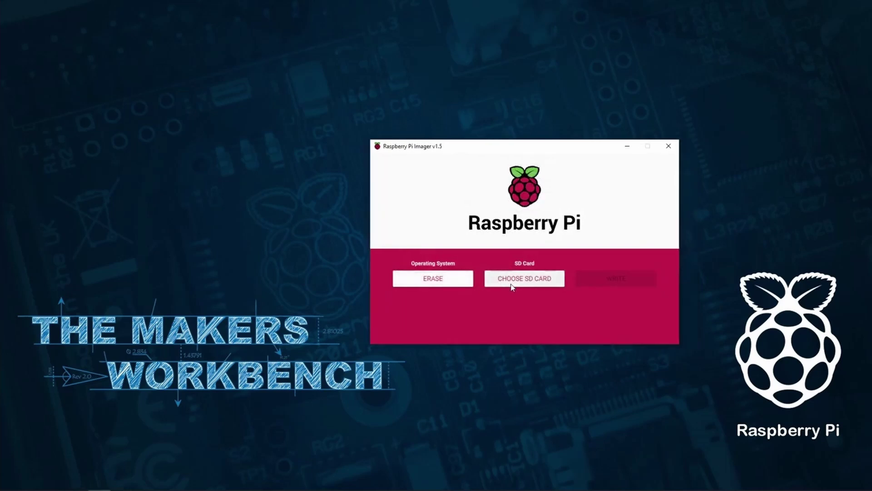
left_click(536, 273)
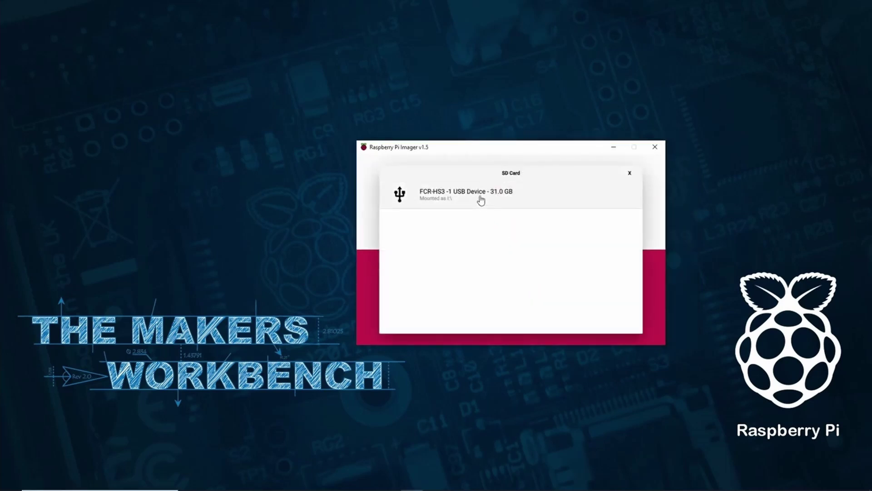
left_click(481, 200)
left_click(600, 279)
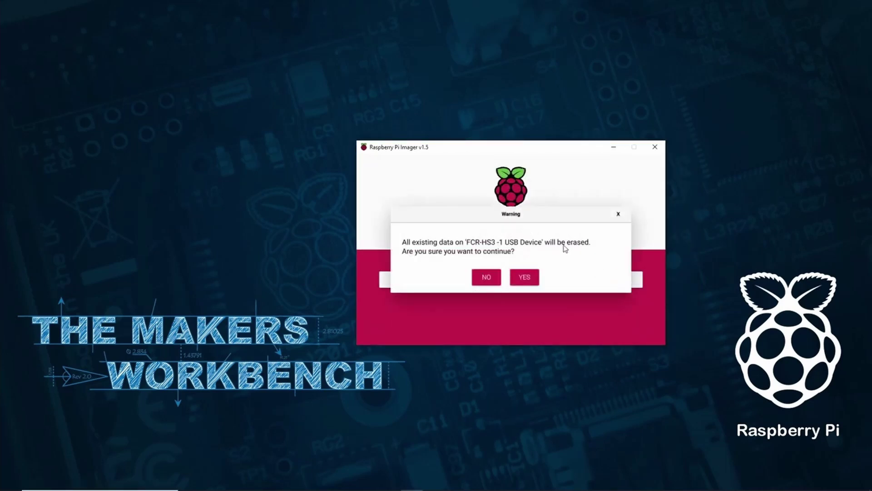
left_click(518, 277)
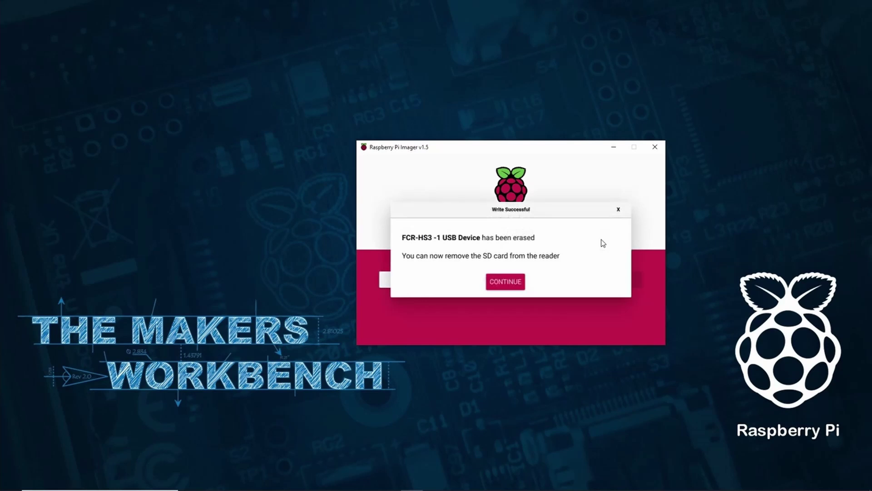
Dismiss the erase-complete message and reopen the operating system list at its top
left_click(506, 285)
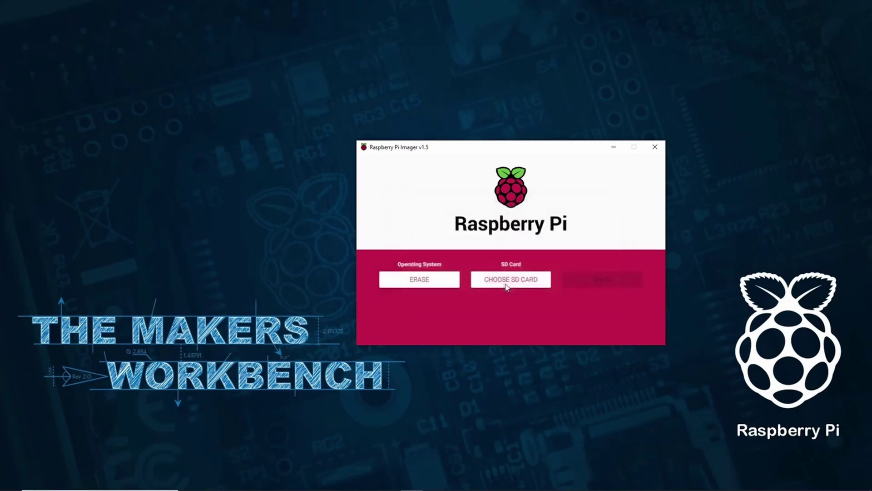
left_click(451, 286)
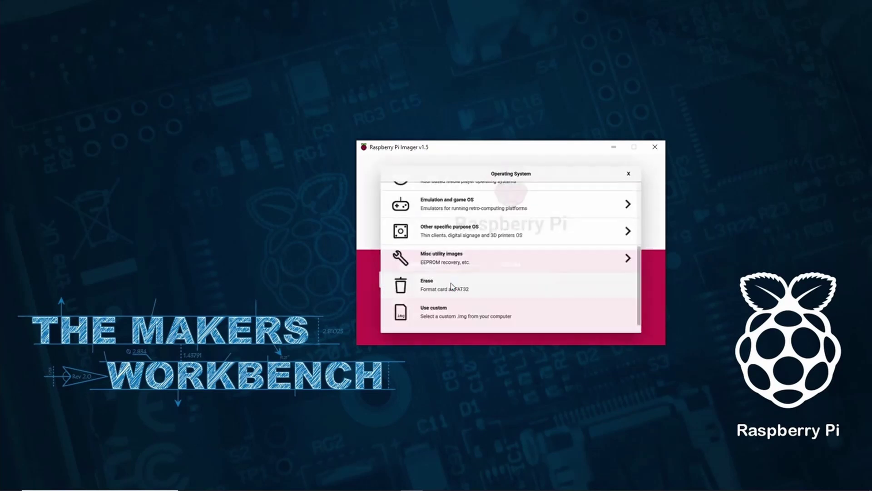
scroll(455, 273, "up", 5)
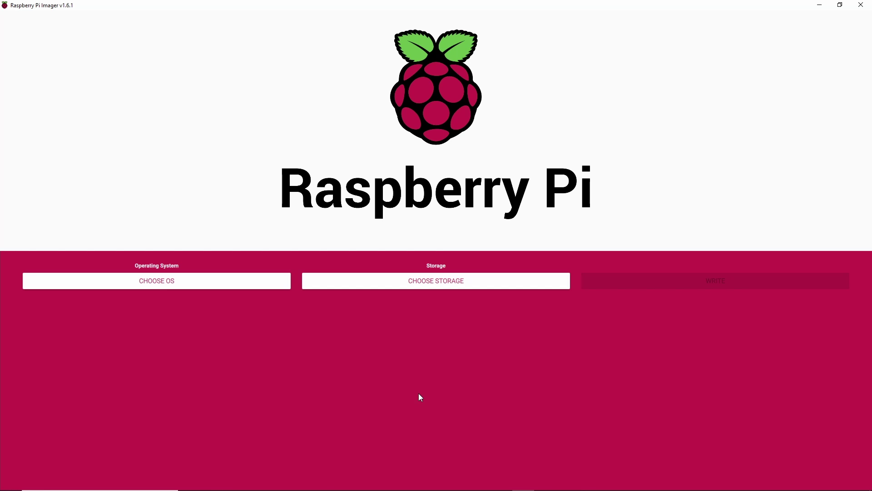
Call up Imager's hidden advanced image options with Ctrl+Shift+X
key("ctrl+shift+x")
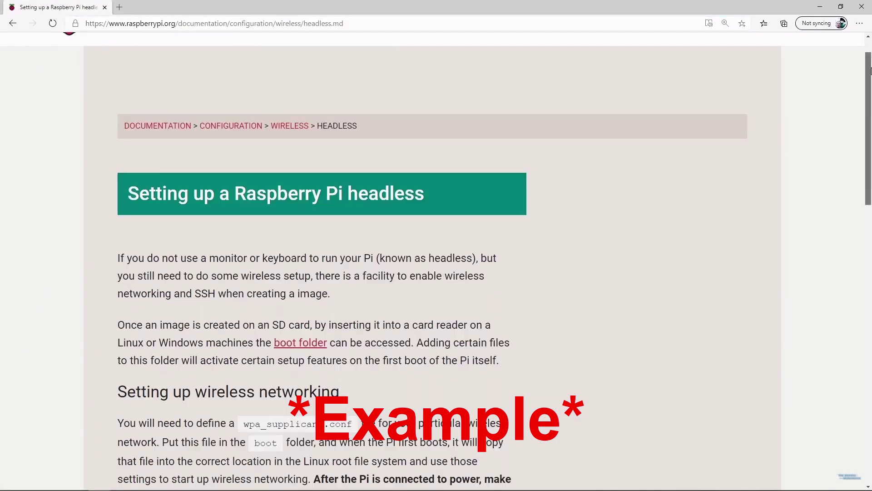
Copy the wpa_supplicant example, set ssid to TB_SSID, clear the psk, and save the file
scroll(436, 273, "down", 8)
left_click_drag(121, 304, 130, 402)
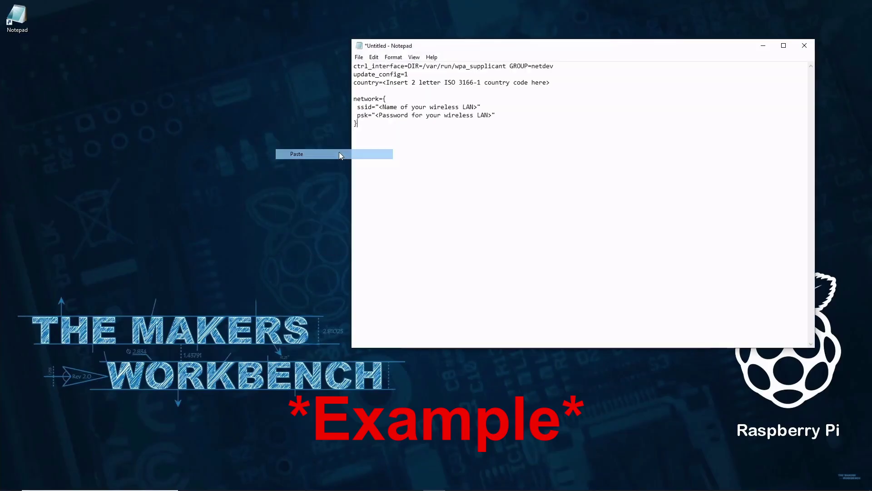
mouse_move(379, 107)
left_mouse_down()
mouse_move(479, 107)
mouse_move(375, 115)
left_mouse_up()
type("TB_SSID")
key("BackSpace")
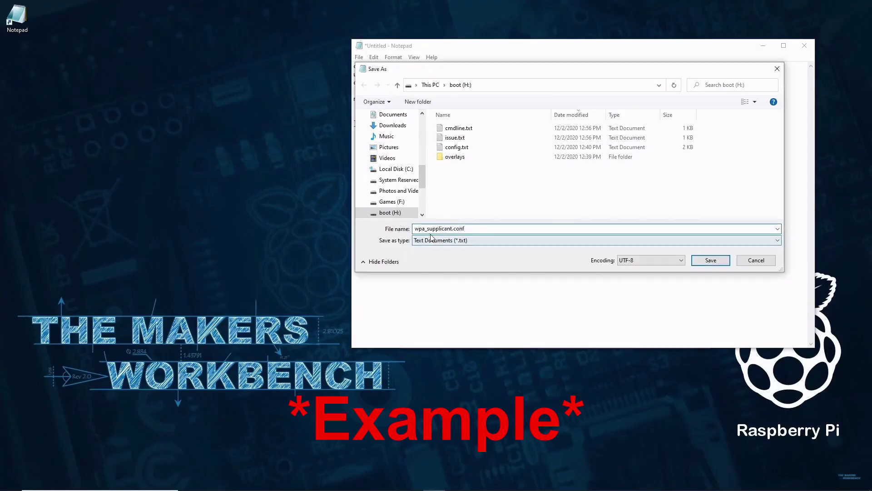
left_click(712, 261)
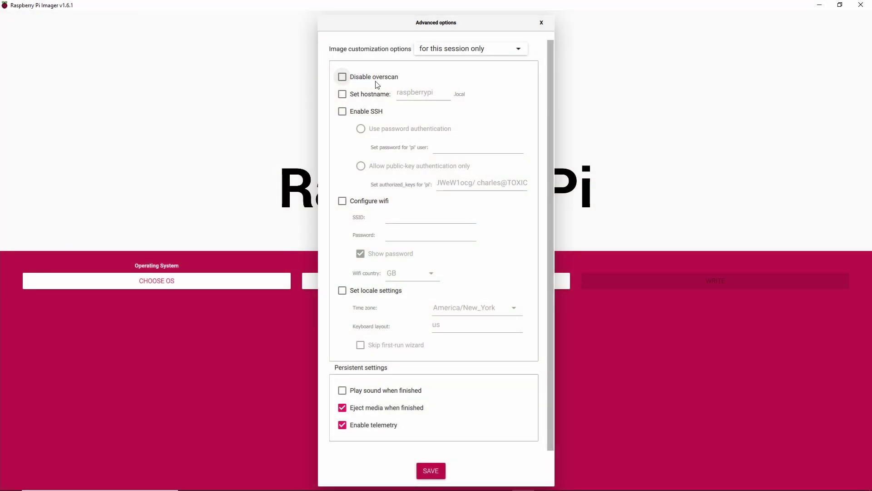
Tick Disable overscan, custom hostname, SSH and wifi, toggling locale settings on and back off
left_click(344, 78)
left_click(342, 95)
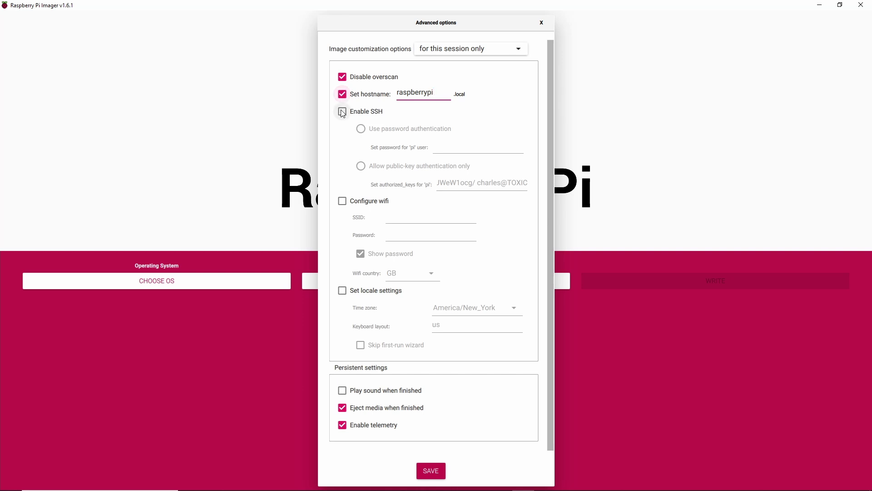
left_click(342, 111)
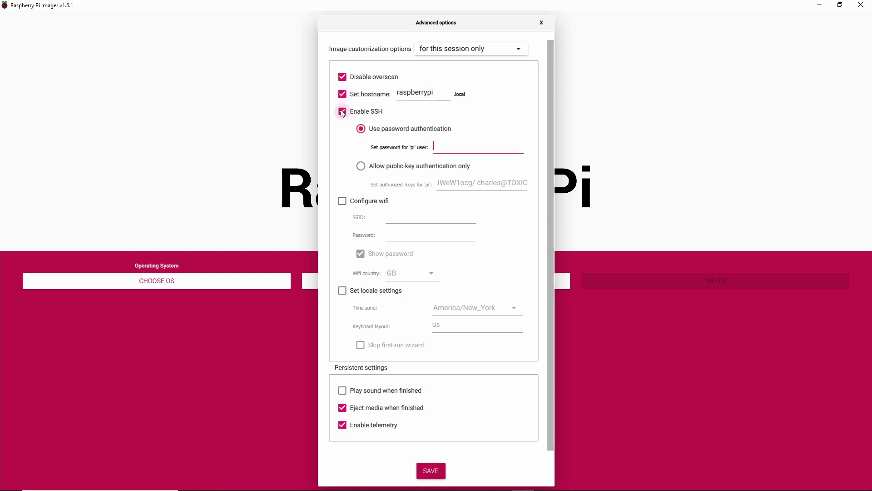
left_click(343, 204)
left_click(342, 292)
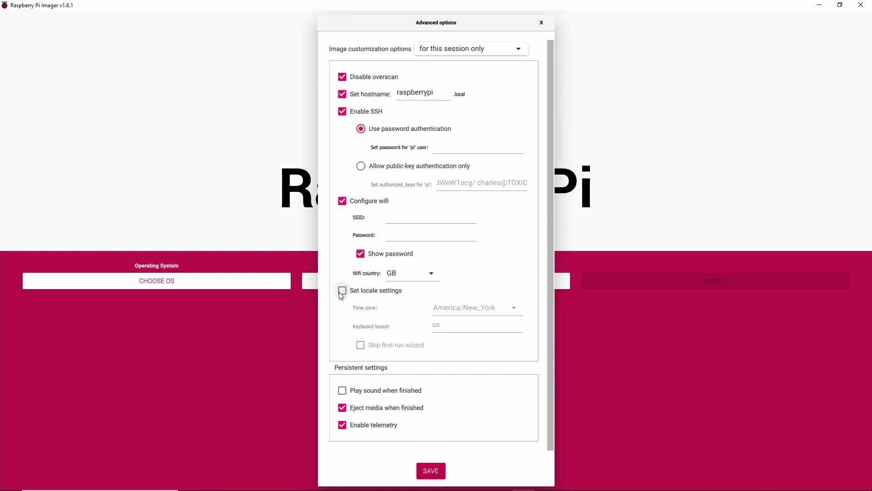
left_click(342, 292)
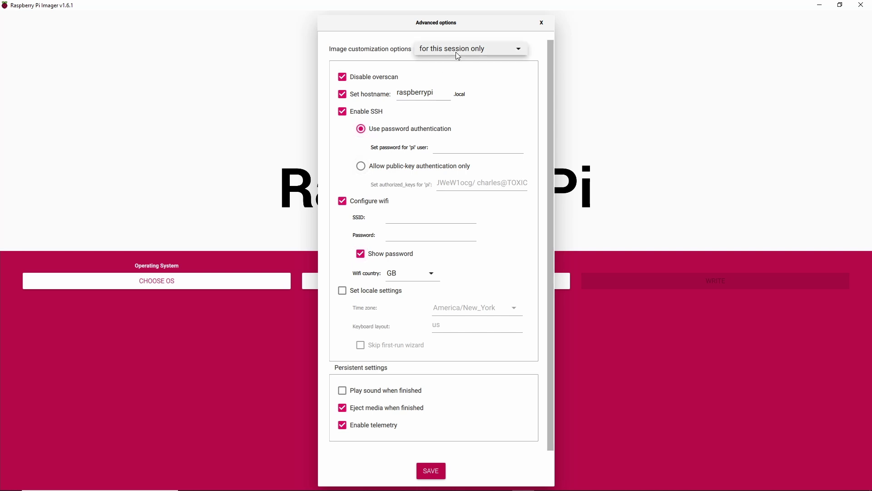
Keep the customizations for this session only
left_click(457, 51)
left_click(461, 72)
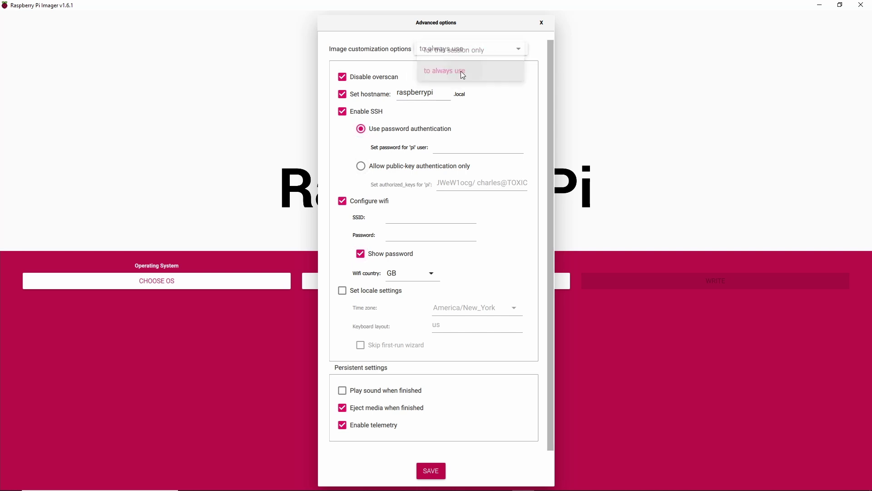
left_click(480, 54)
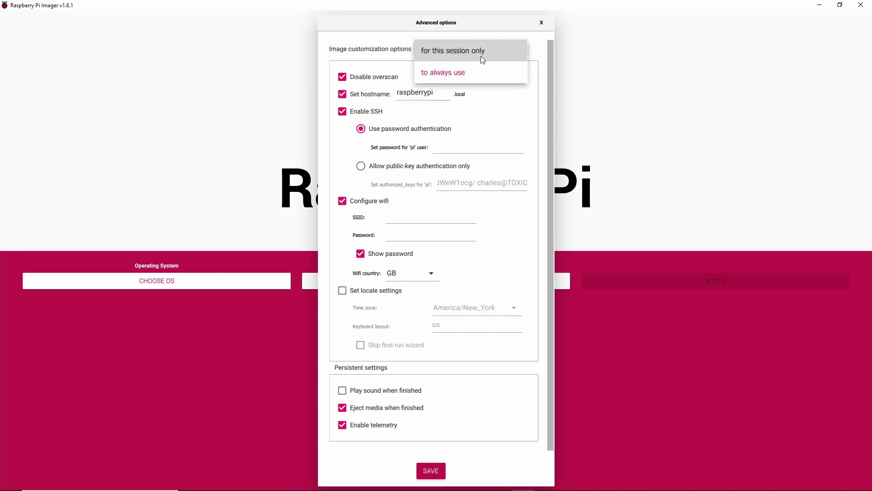
left_click(485, 57)
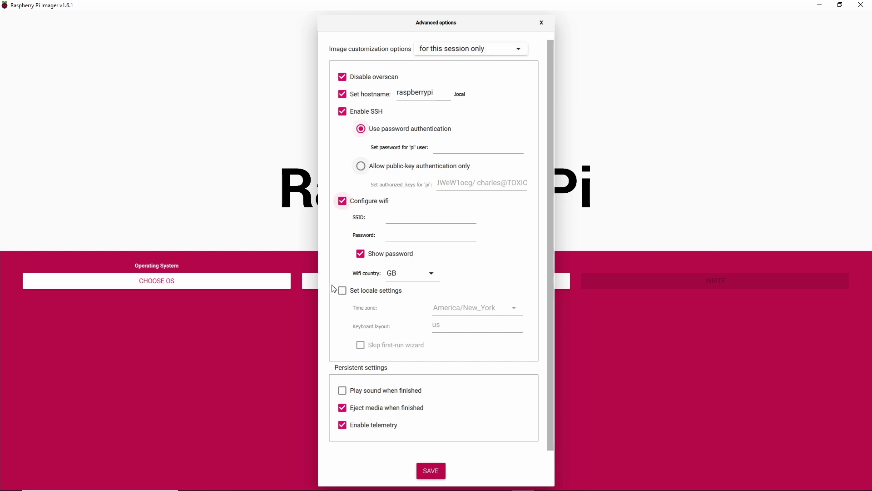
Untick wifi and SSH, then set the hostname to raspberrypi_3
left_click(344, 205)
left_click(344, 112)
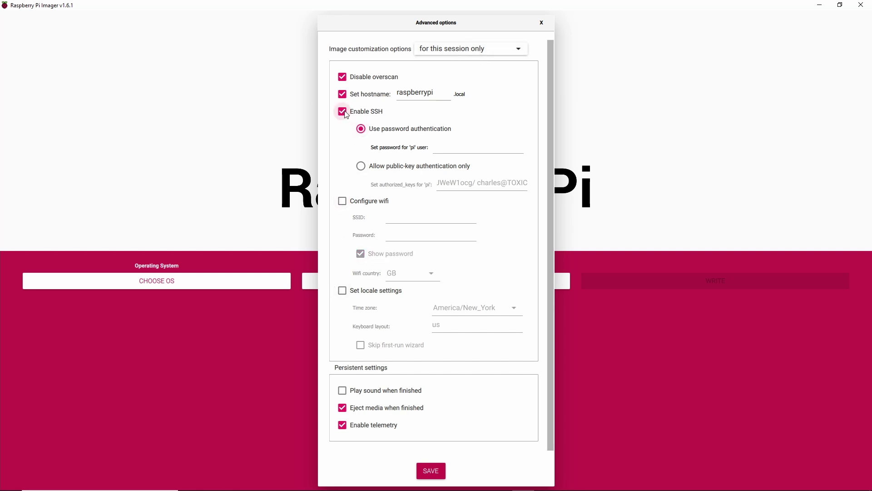
left_click(345, 95)
left_click(345, 95)
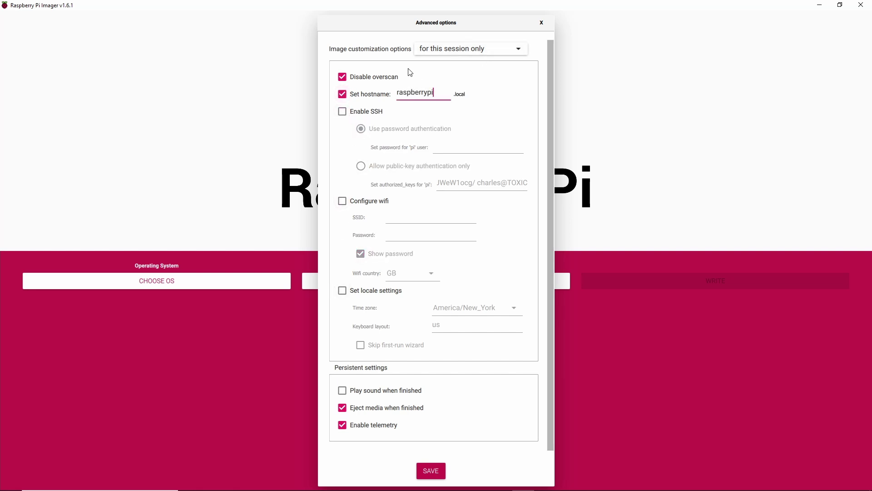
type("_3")
Enable SSH with a password for pi, and wifi for my_ssid with its network password
left_click(343, 112)
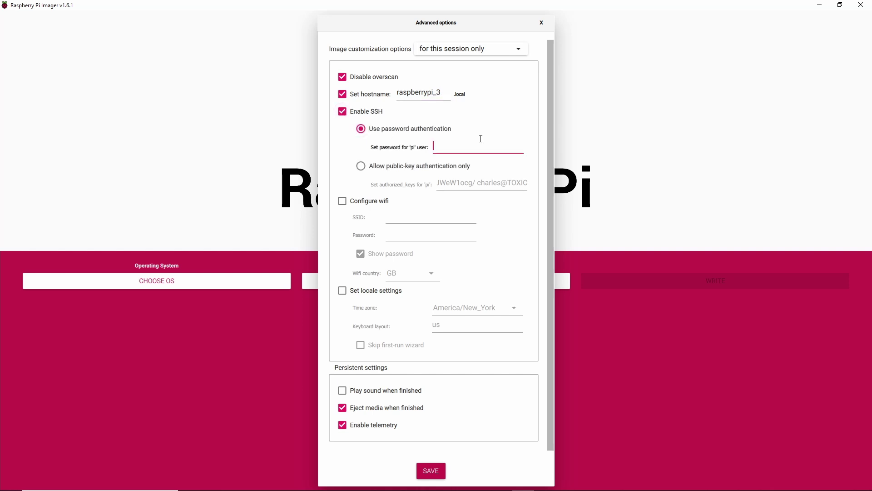
type("●●●●●●●●●●●●●●●●●●●●")
left_click(343, 201)
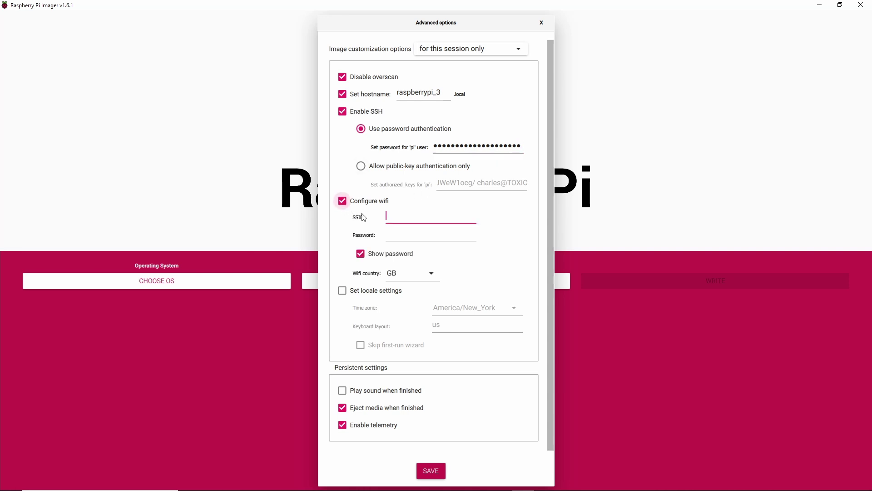
type("my_")
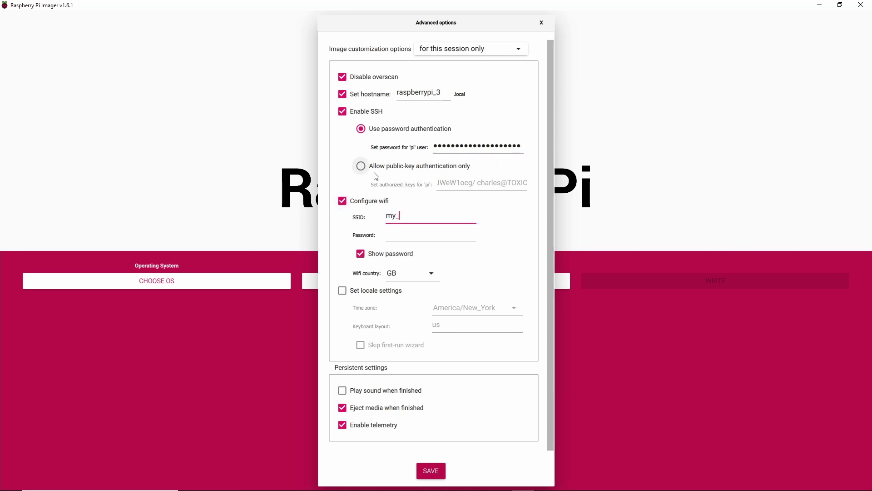
type("ssid")
left_click(406, 234)
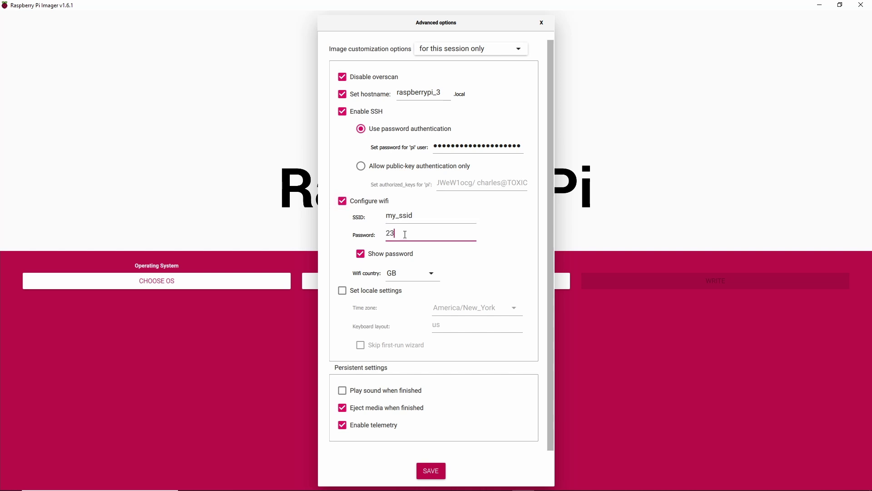
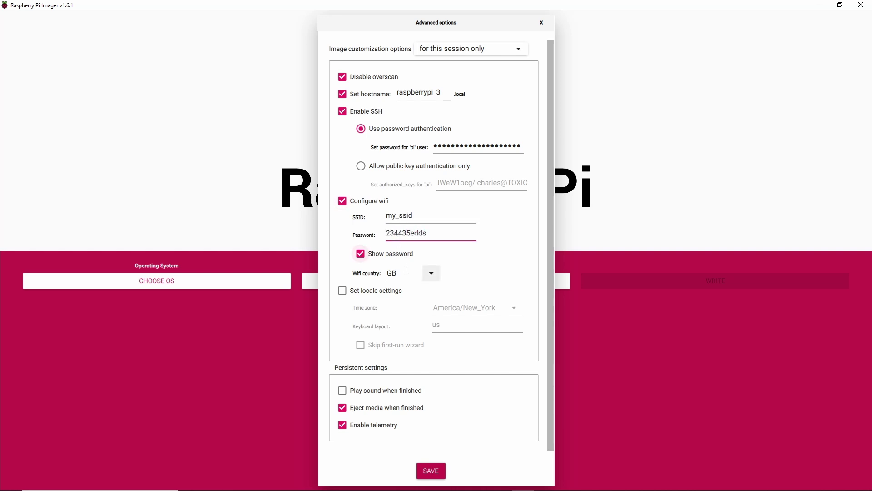
Turn on locale settings with America/New_York time zone and us keyboard, keeping the first-run wizard
left_click(342, 290)
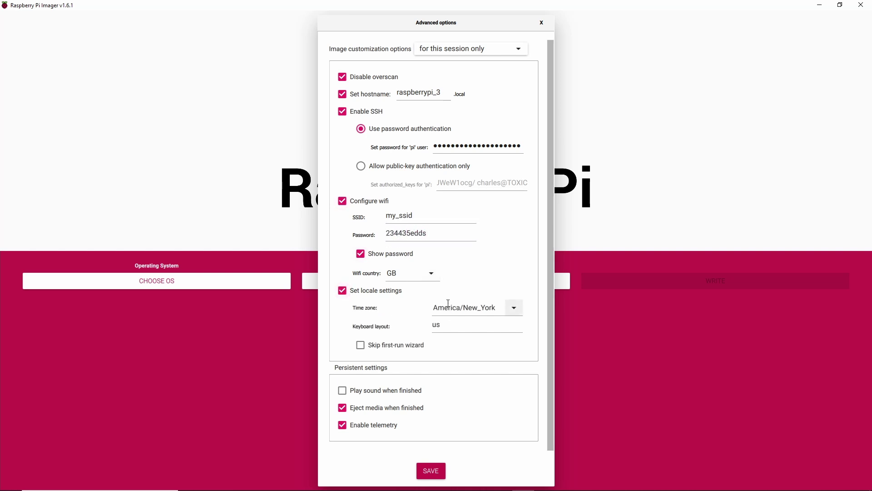
left_click(434, 307)
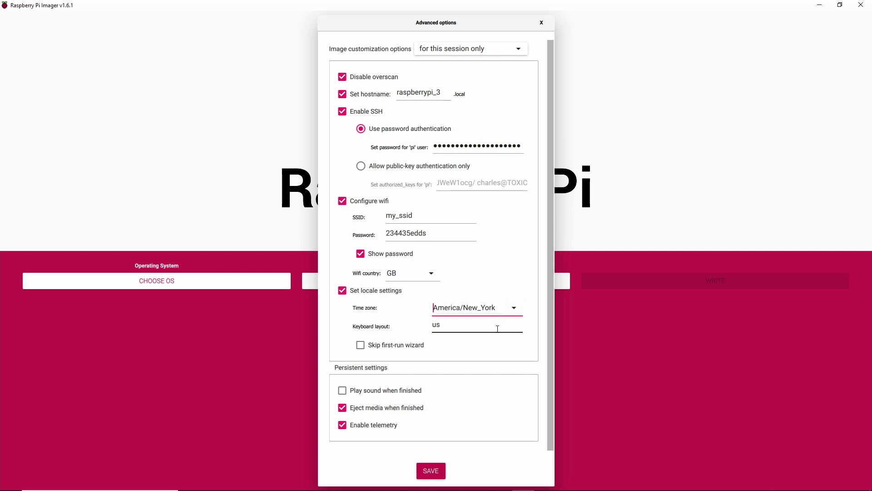
left_click(496, 328)
left_click(361, 345)
left_click(362, 349)
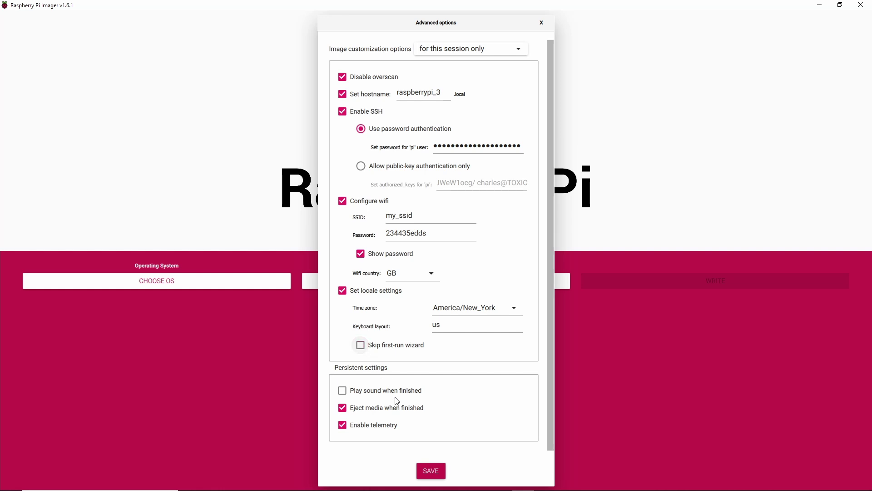
Save the options, write Raspberry Pi OS (32-bit) to the FCR-HS3 card, and dismiss the success message
left_click(431, 472)
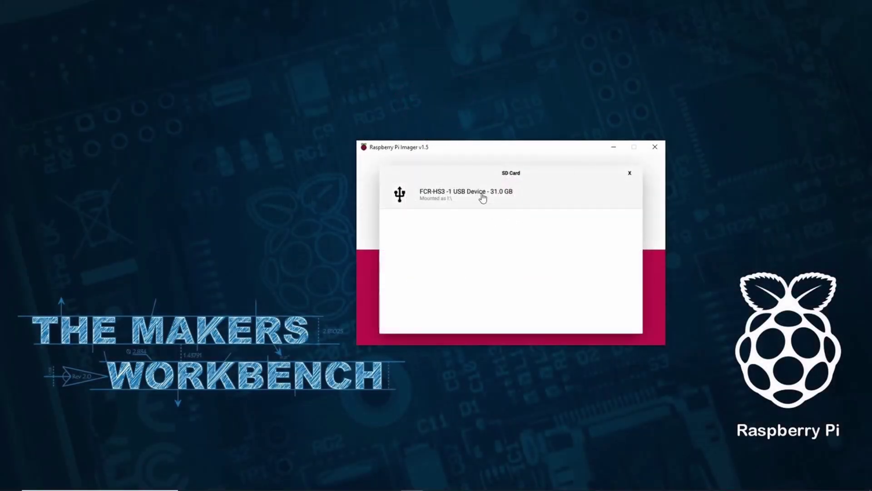
left_click(482, 199)
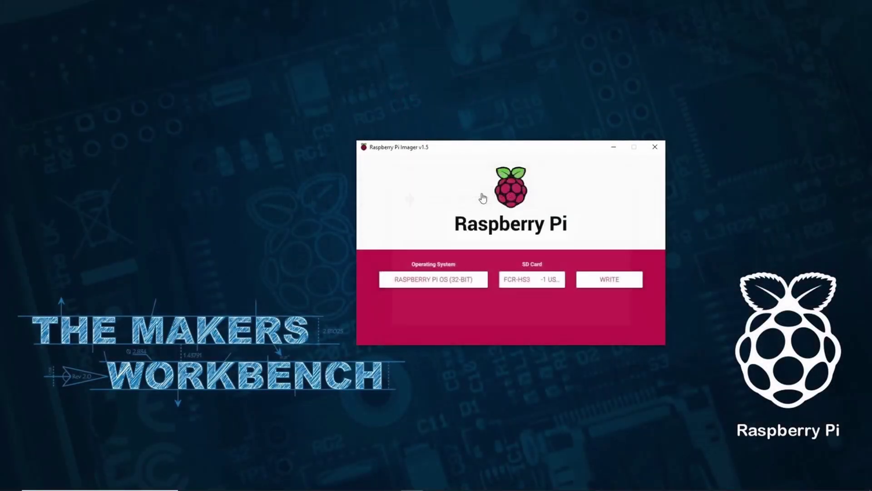
left_click(606, 282)
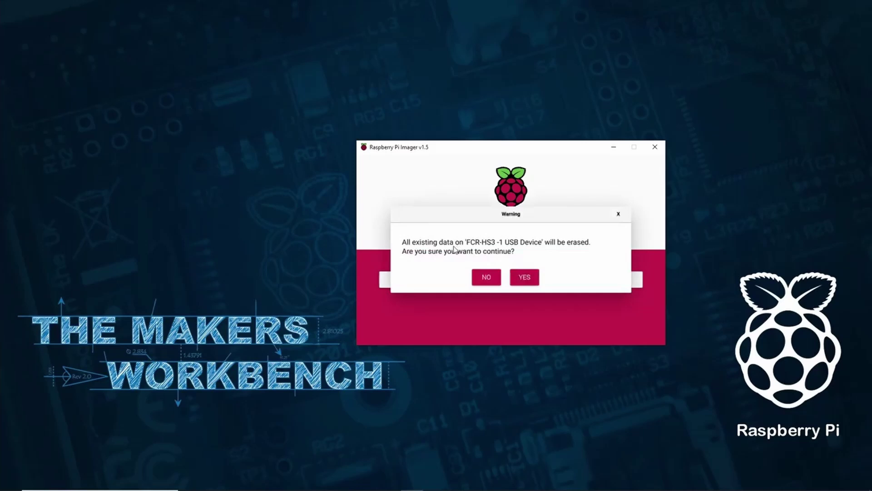
left_click(524, 278)
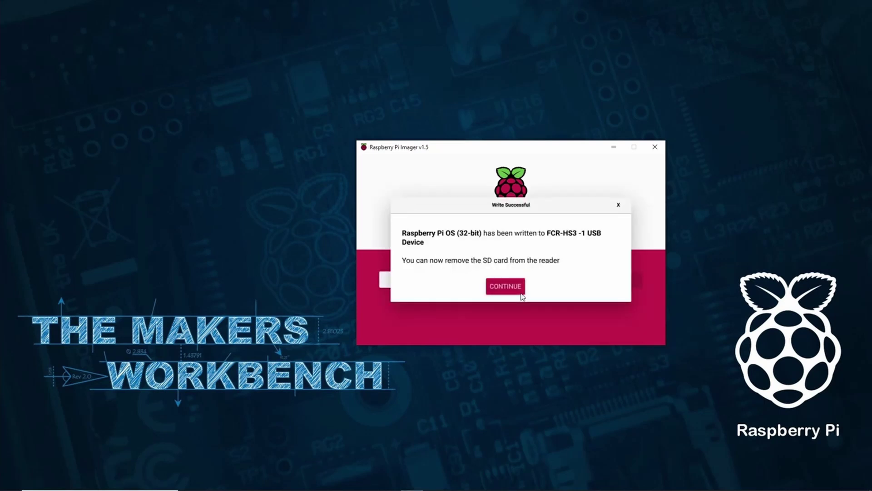
left_click(497, 290)
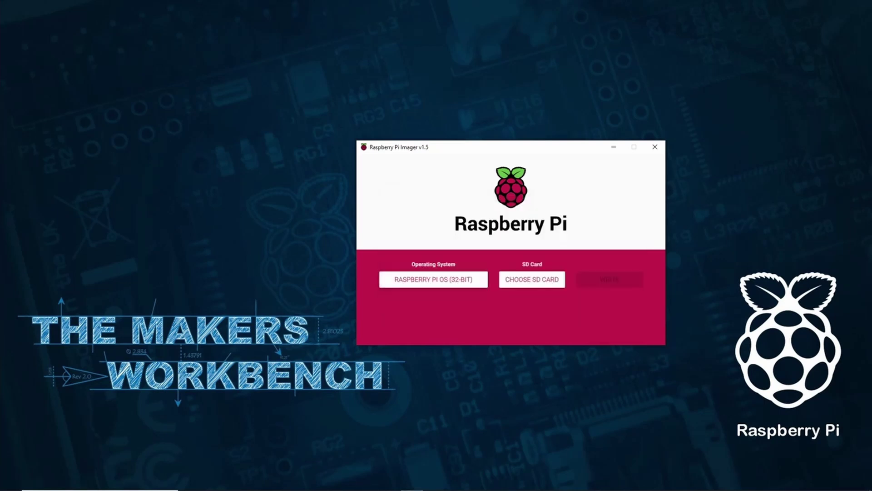